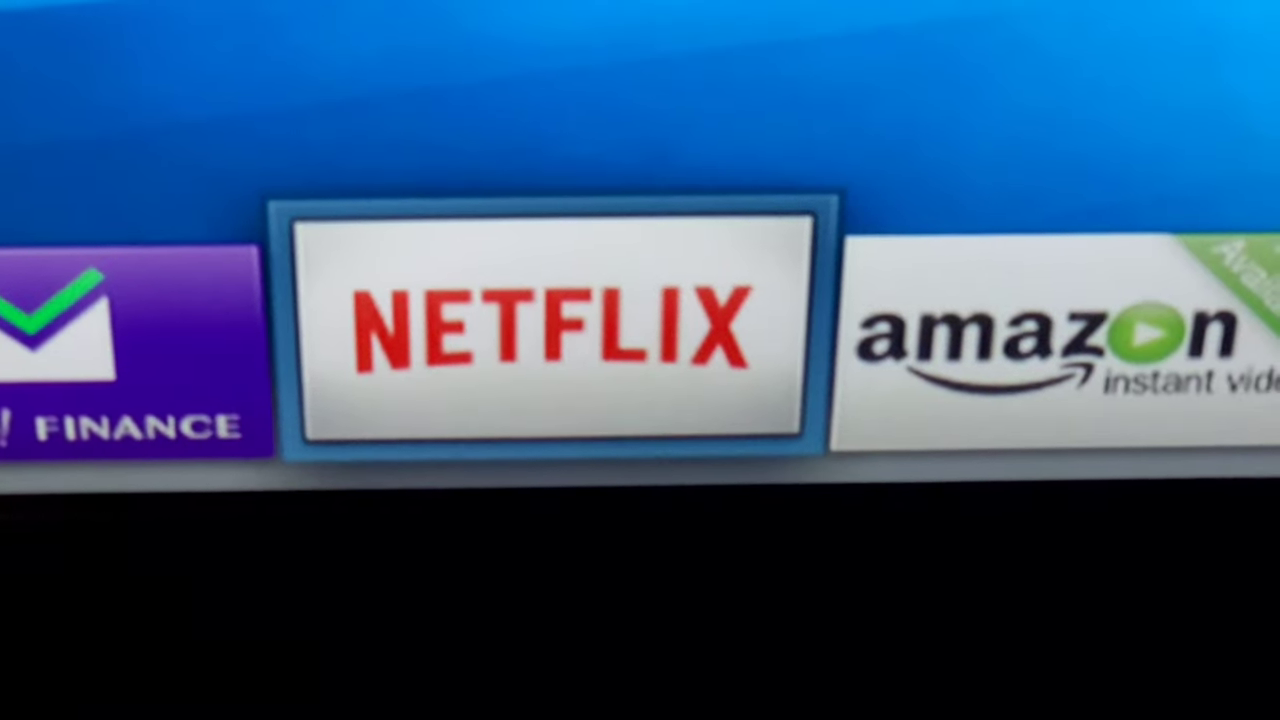
- Step along the Vizio app row from Netflix past YouTube, HDTV Settings and Pandora to The Weather Network
{"action": "key", "text": "Right"}
{"action": "key", "text": "Right"}
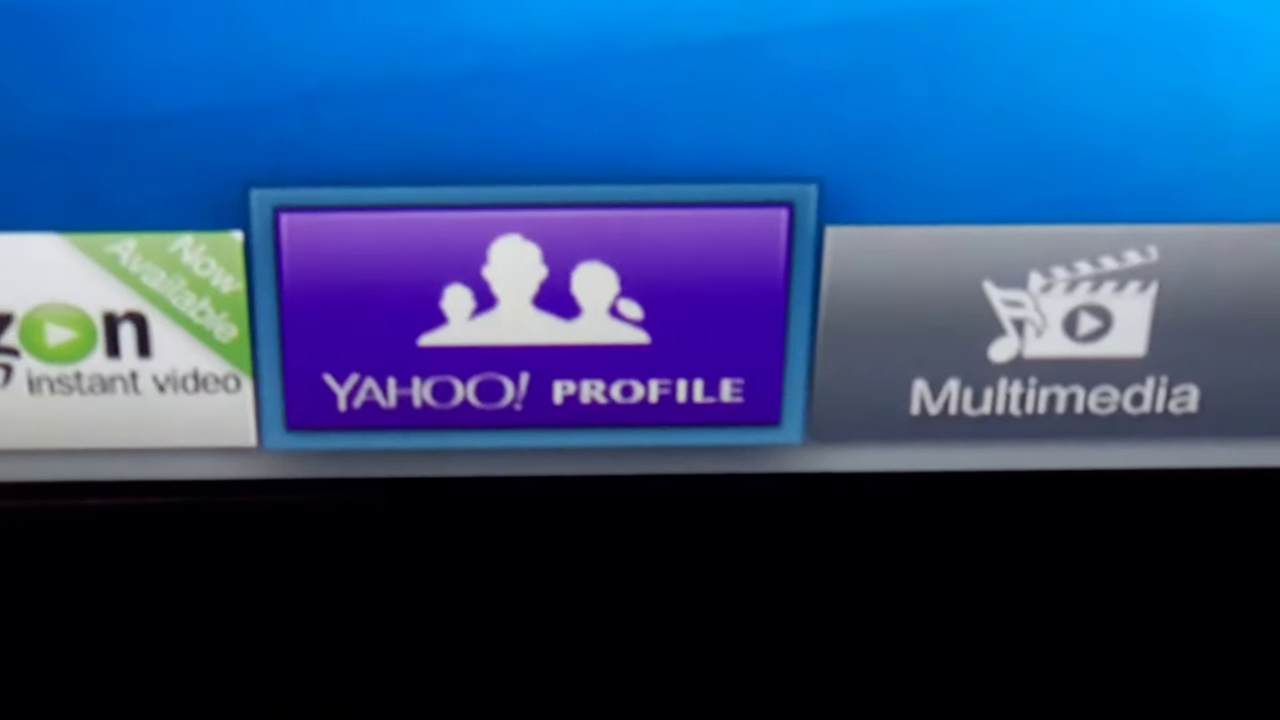
{"action": "key", "text": "Right"}
{"action": "key", "text": "Right"}
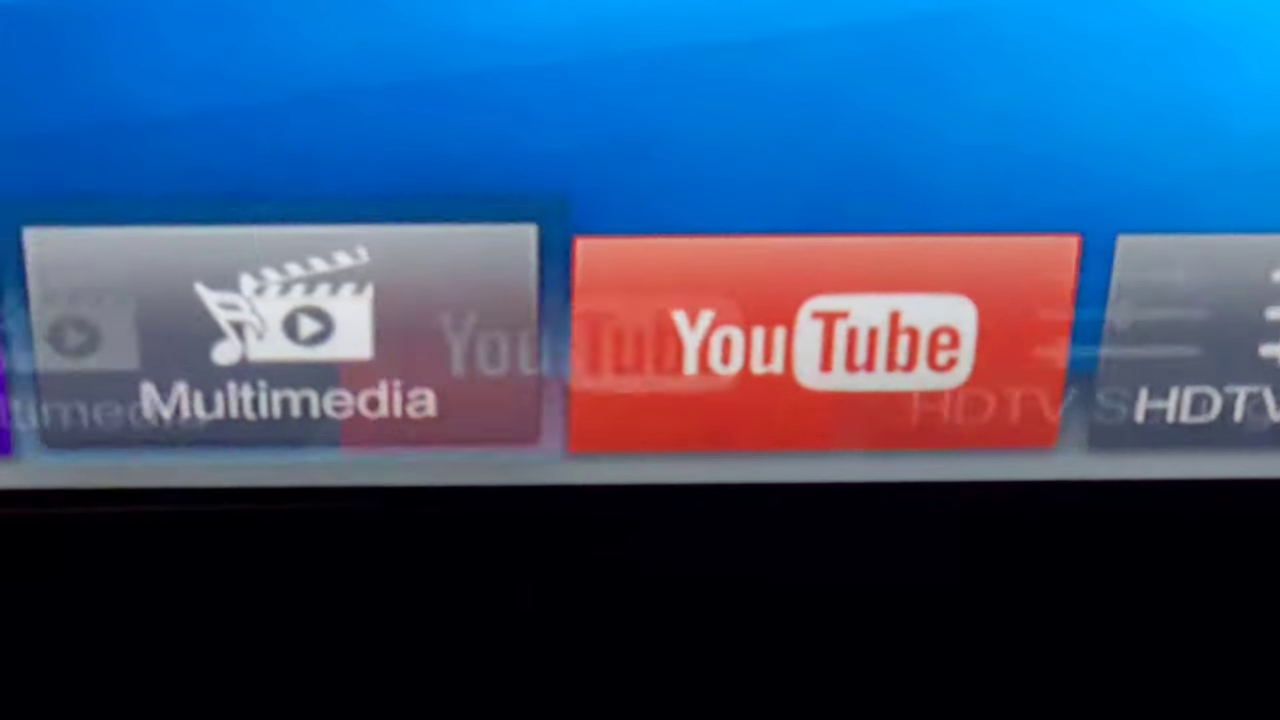
{"action": "key", "text": "Right"}
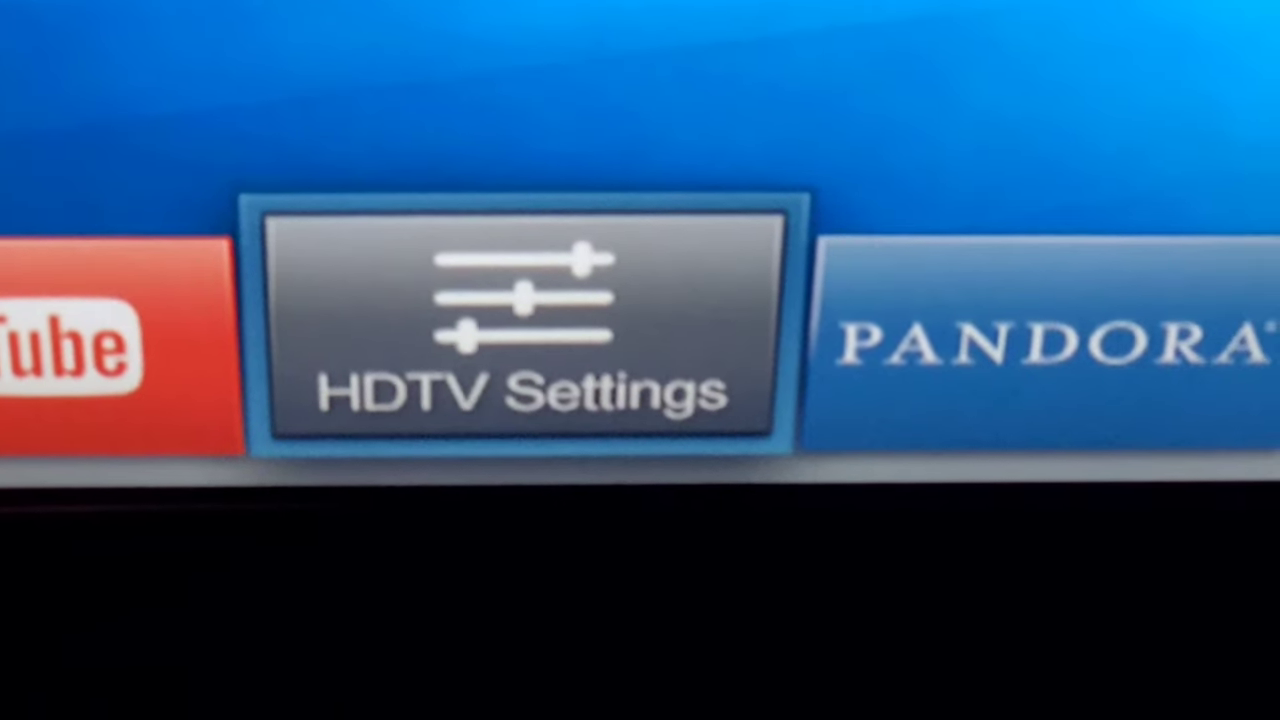
{"action": "key", "text": "Right"}
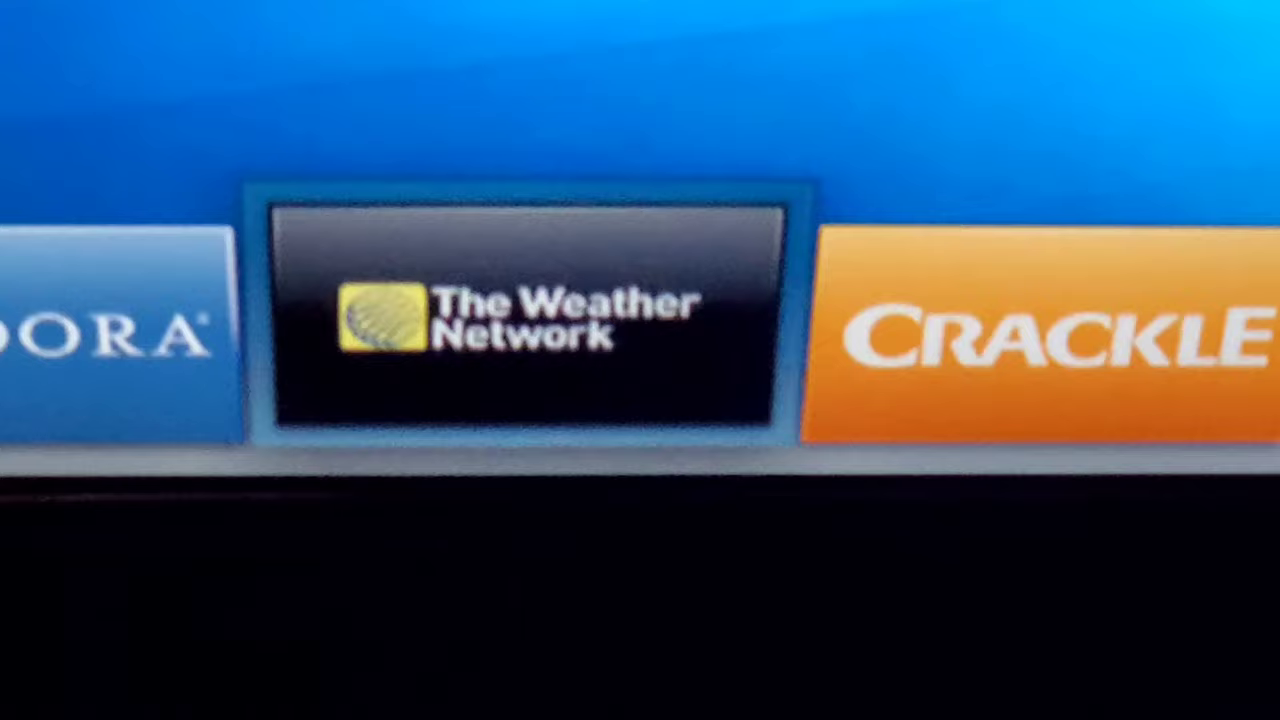
{"action": "key", "text": "Right"}
{"action": "key", "text": "Right"}
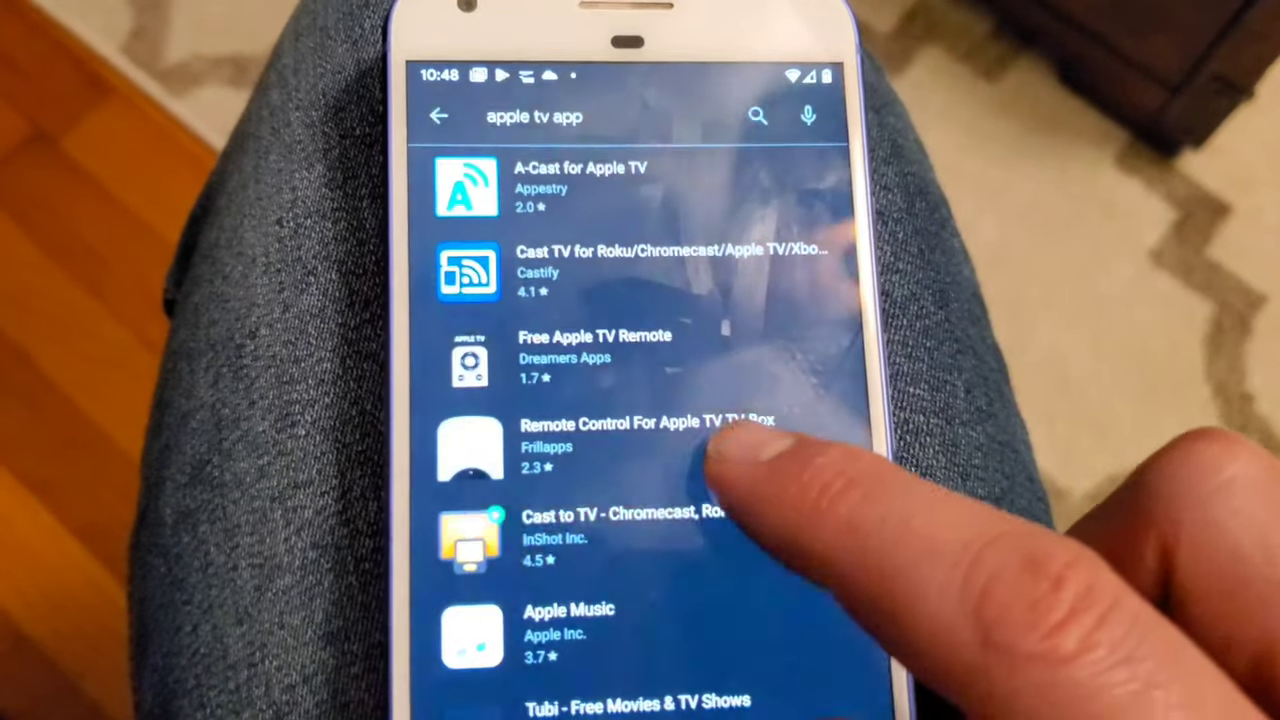
- Scroll down and back up through the apple tv results in the Play Store
{"action": "scroll", "coordinate": [714, 414], "scroll_direction": "down", "scroll_amount": 3}
{"action": "scroll", "coordinate": [690, 285], "scroll_direction": "down", "scroll_amount": 1}
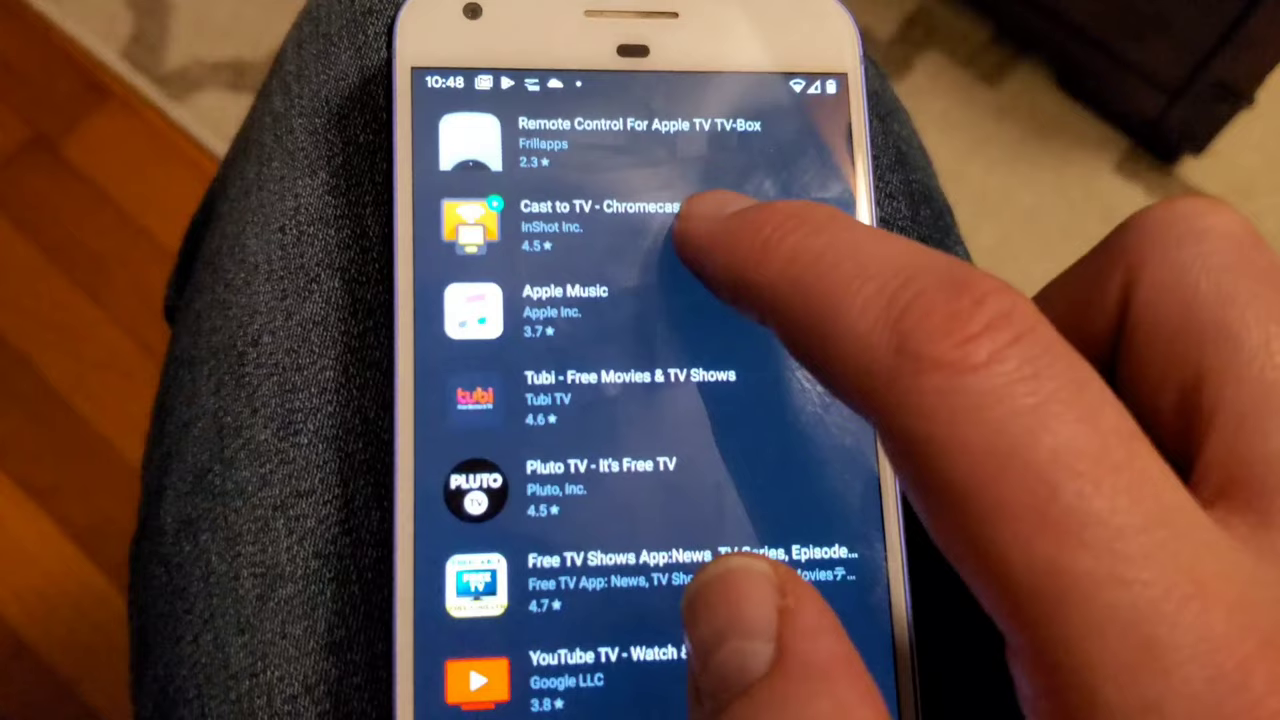
{"action": "scroll", "coordinate": [712, 345], "scroll_direction": "up", "scroll_amount": 2}
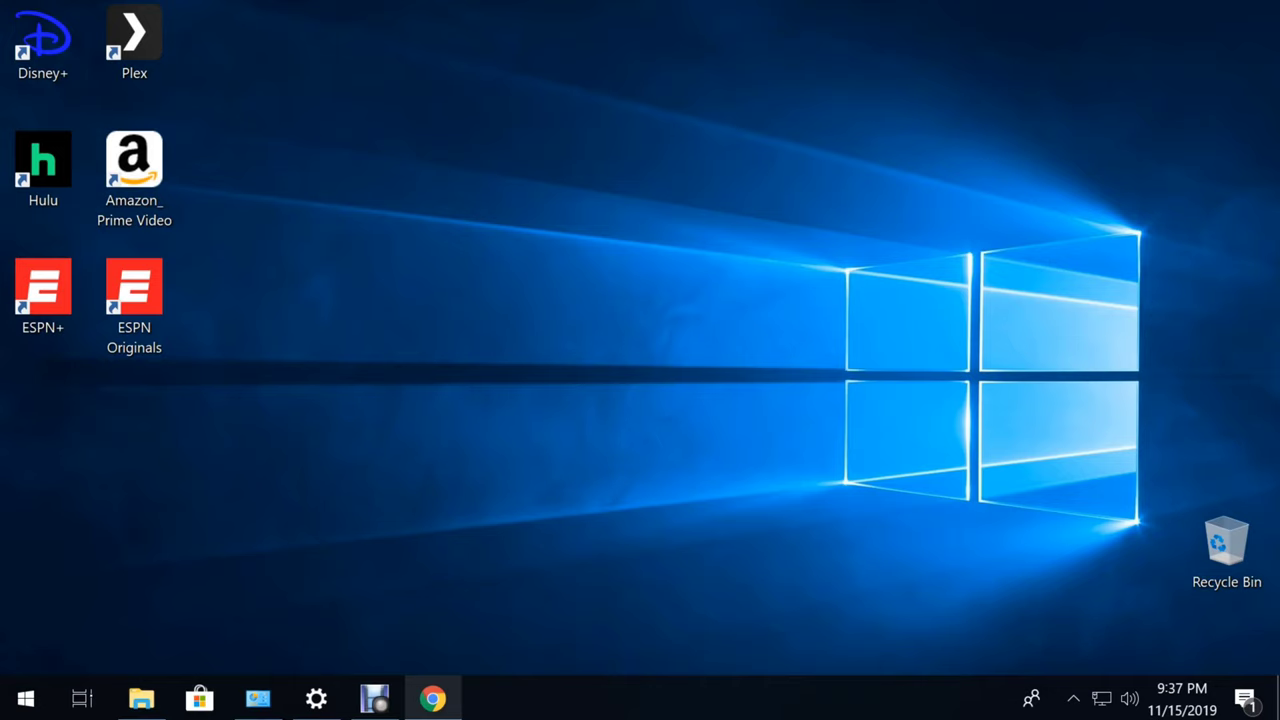
- Load tv.apple.com in Chrome and bring up the three-dot browser menu
{"action": "left_click", "coordinate": [432, 698]}
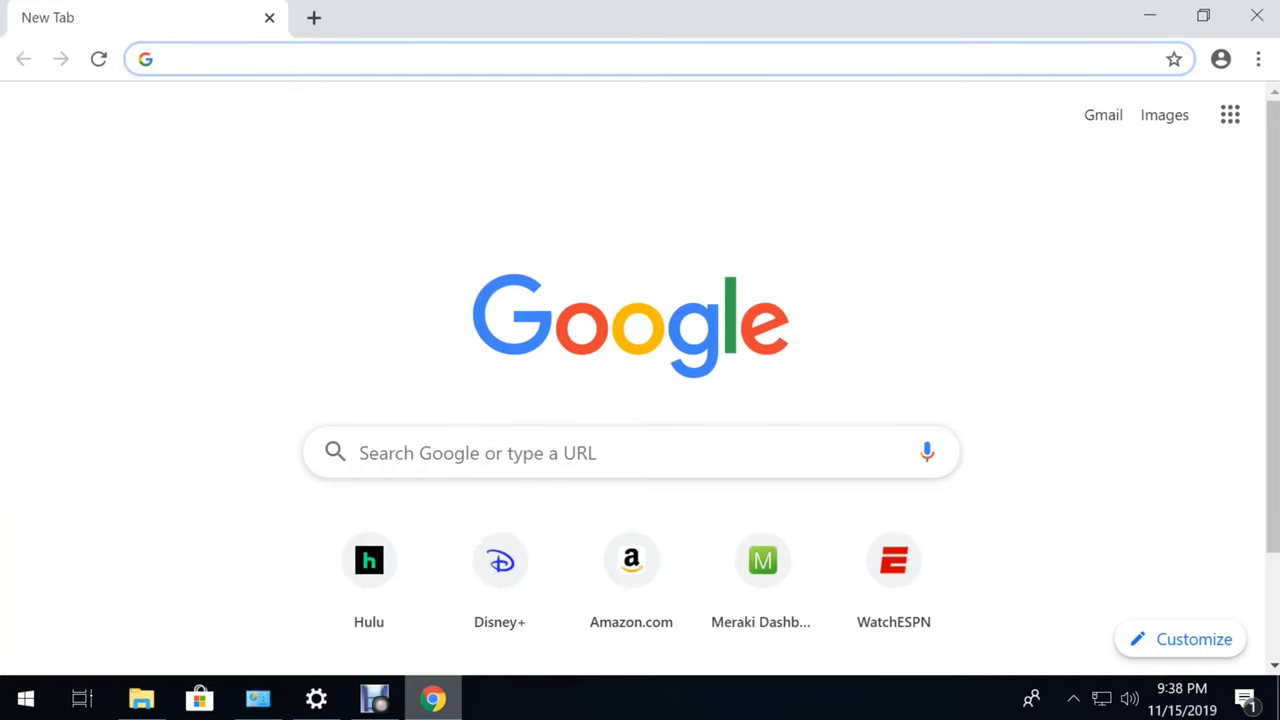
{"action": "type", "text": "tv.apple.com"}
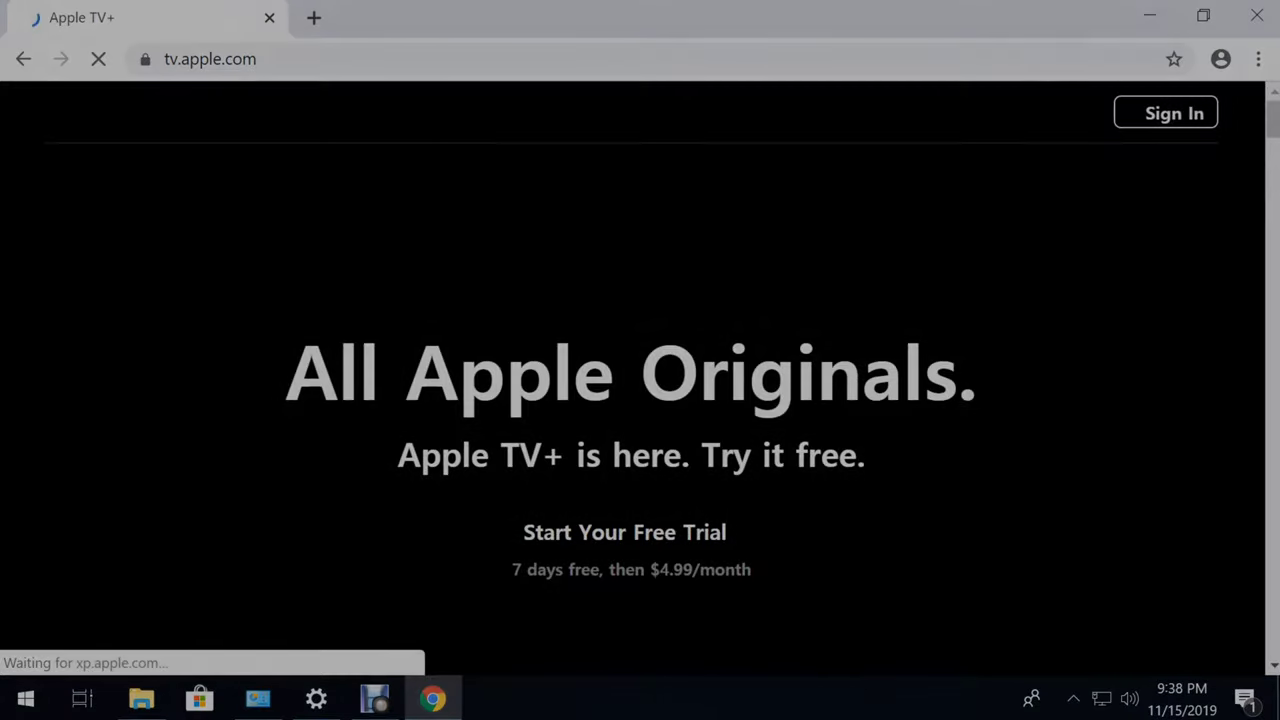
{"action": "left_click", "coordinate": [1258, 59]}
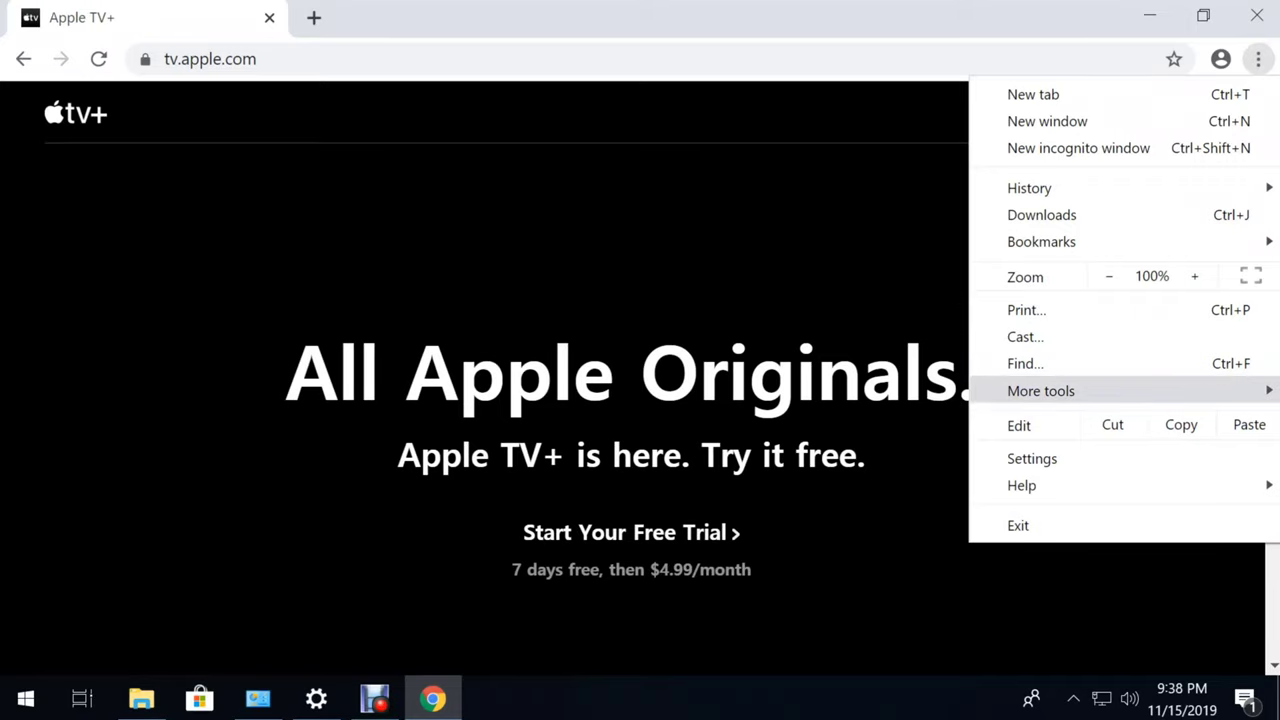
- Create an Apple TV+ shortcut via More tools > Create shortcut, set to 'Open as window'
{"action": "mouse_move", "coordinate": [1041, 391]}
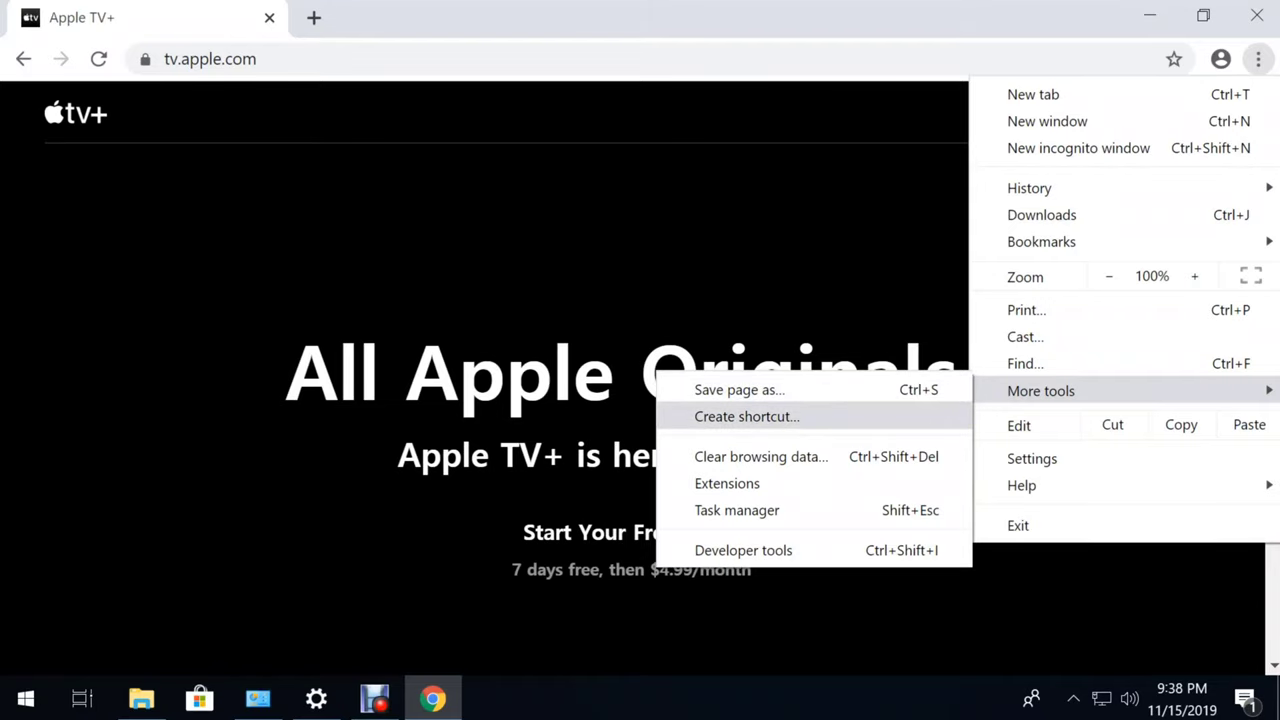
{"action": "left_click", "coordinate": [747, 416]}
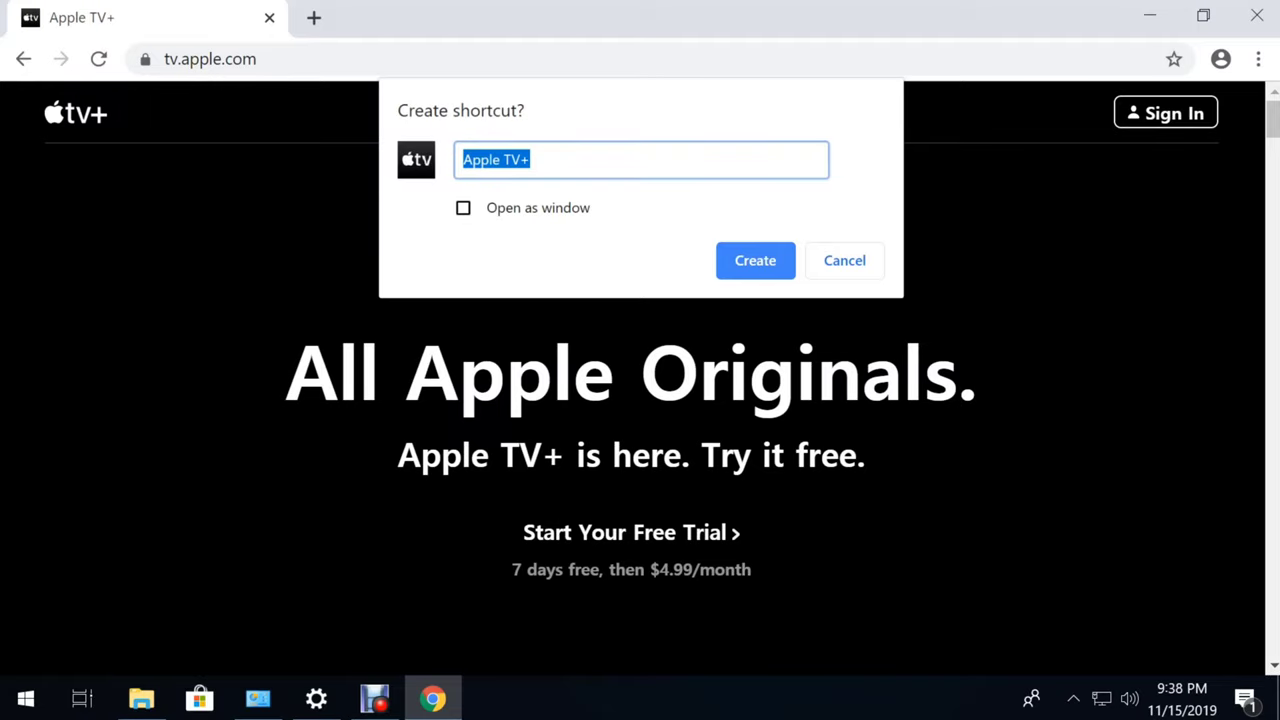
{"action": "left_click", "coordinate": [463, 208]}
{"action": "key", "text": "Return"}
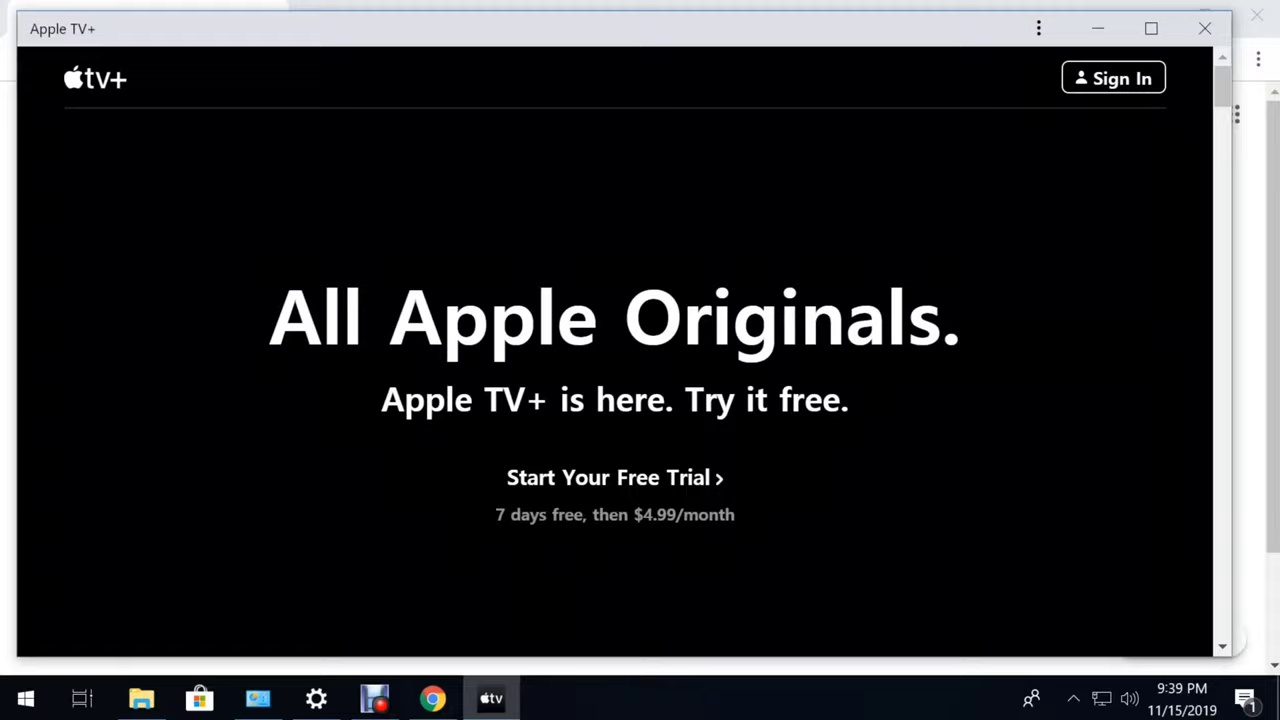
- Switch the Apple TV+ window to full screen
{"action": "key", "text": "F11"}
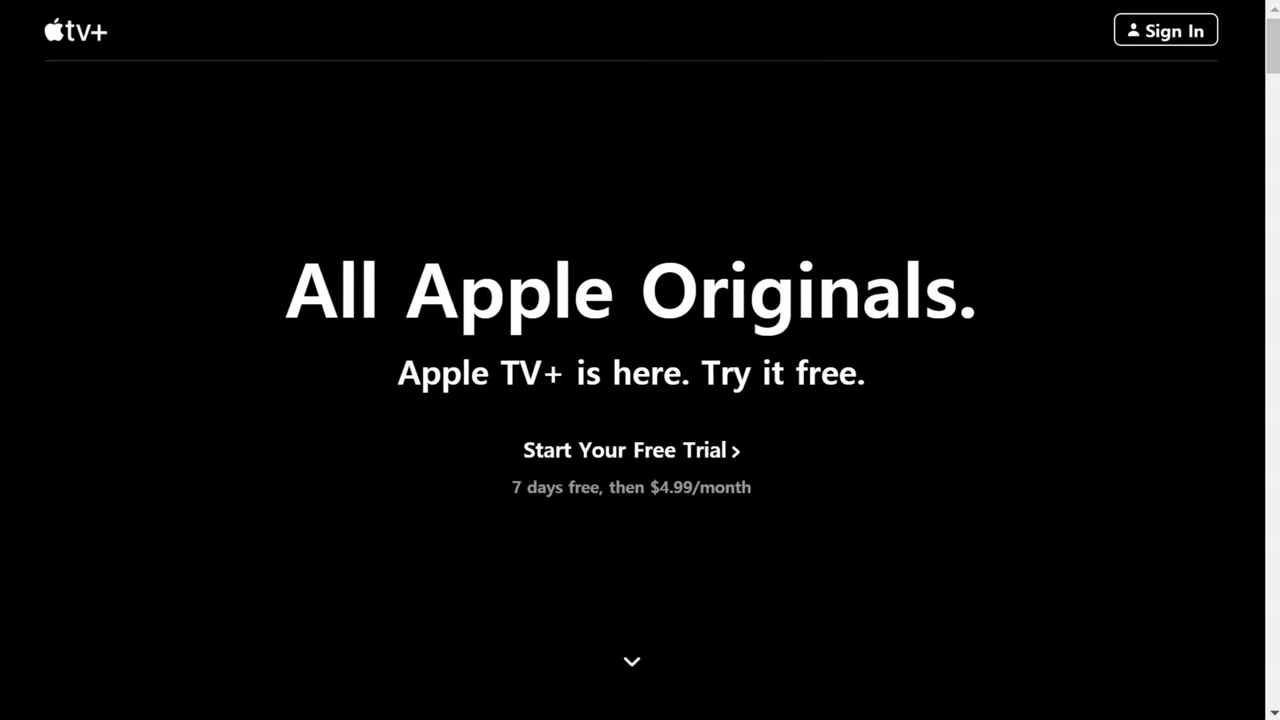
{"action": "scroll", "coordinate": [632, 400], "scroll_direction": "down", "scroll_amount": 1}
{"action": "scroll", "coordinate": [632, 400], "scroll_direction": "up", "scroll_amount": 1}
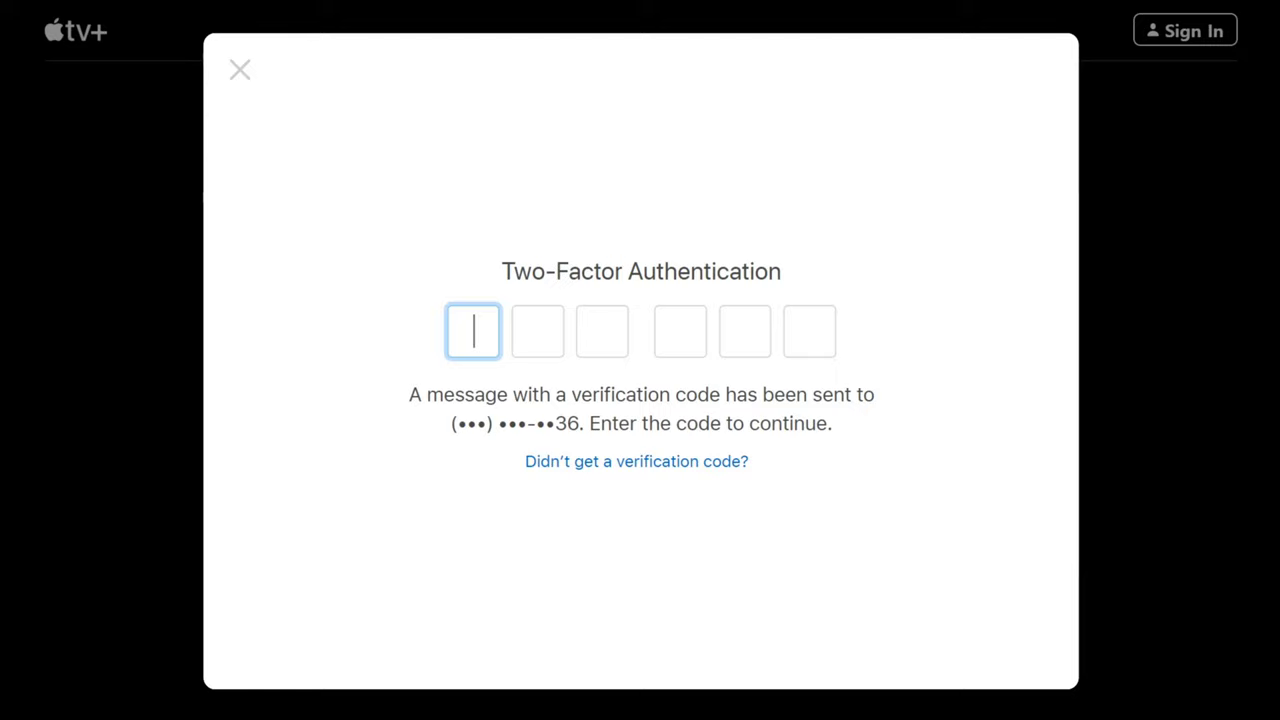
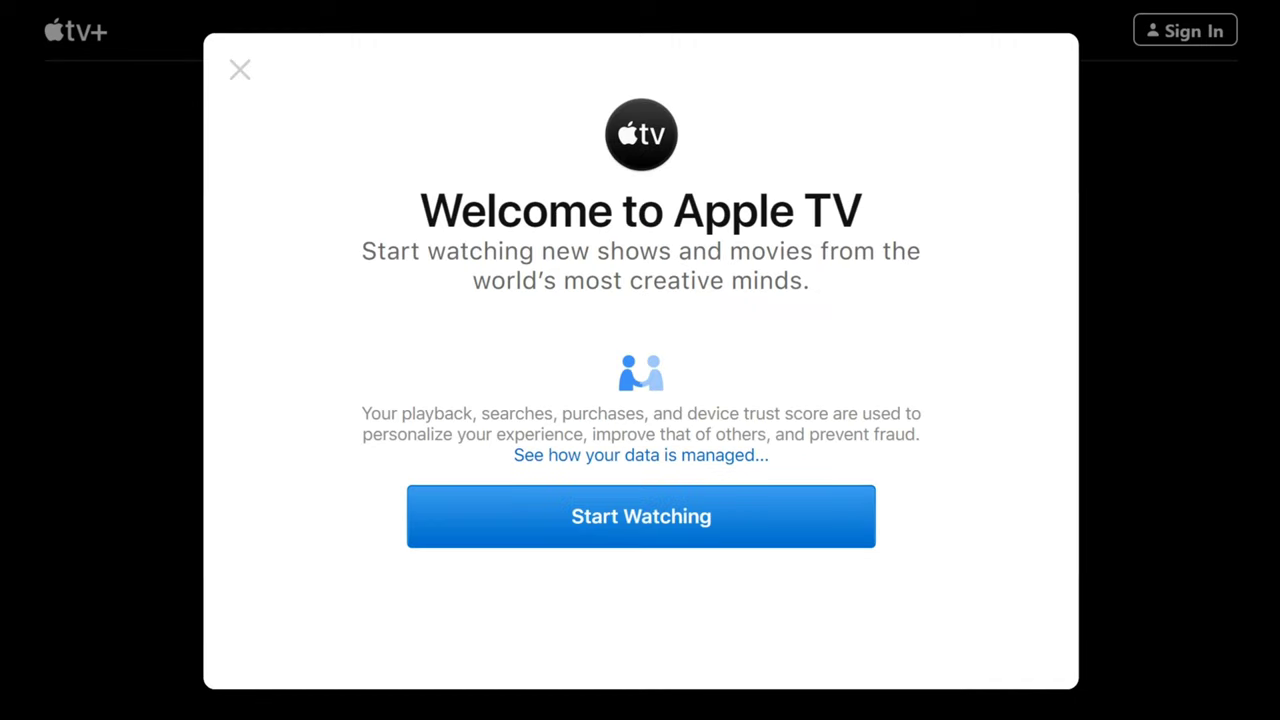
- Enter the six-digit verification code, start watching, and confirm the free one-week subscription
{"action": "key", "text": "Return"}
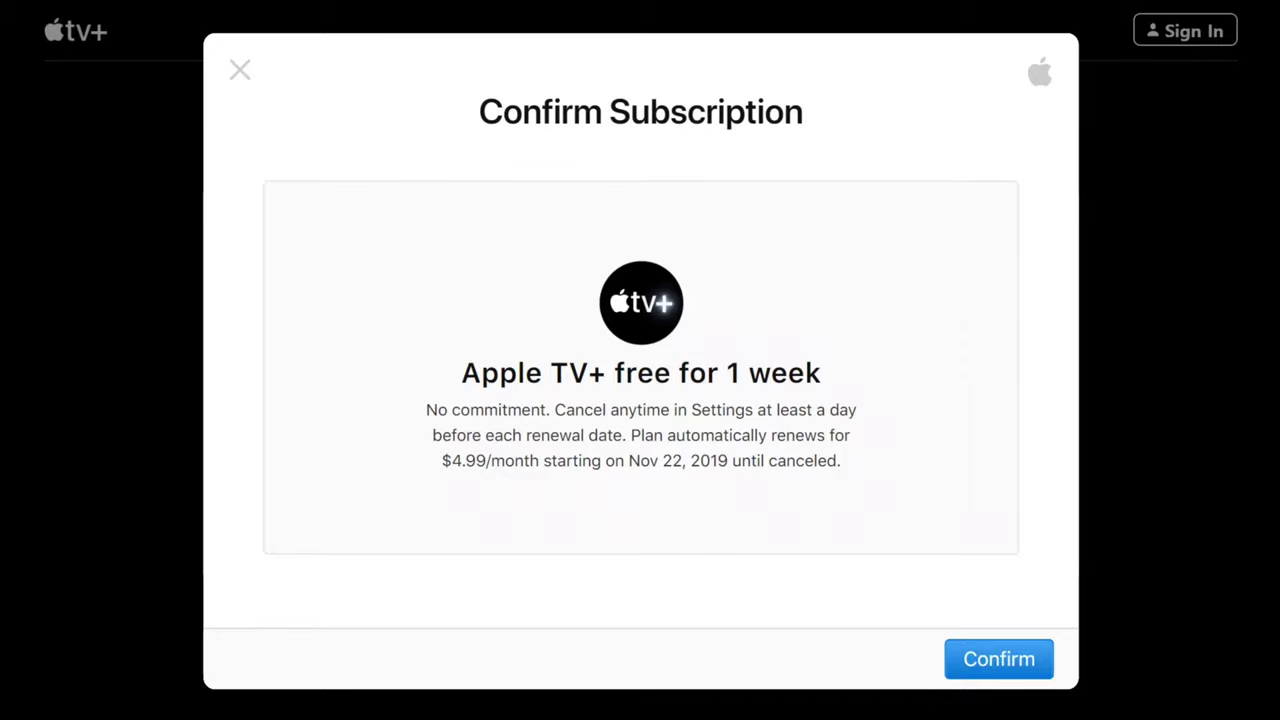
{"action": "key", "text": "Return"}
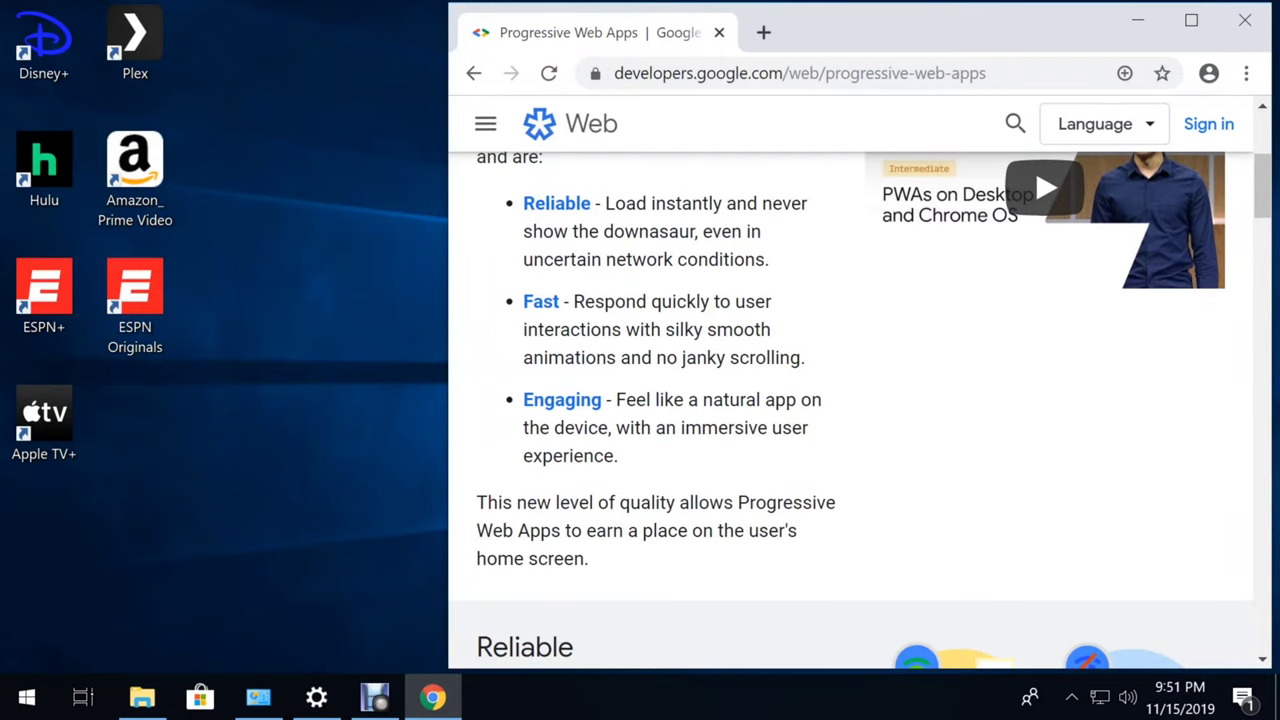
- Scroll through the Progressive Web Apps article's Reliable, Fast and Engaging sections
{"action": "scroll", "coordinate": [850, 400], "scroll_direction": "up", "scroll_amount": 4}
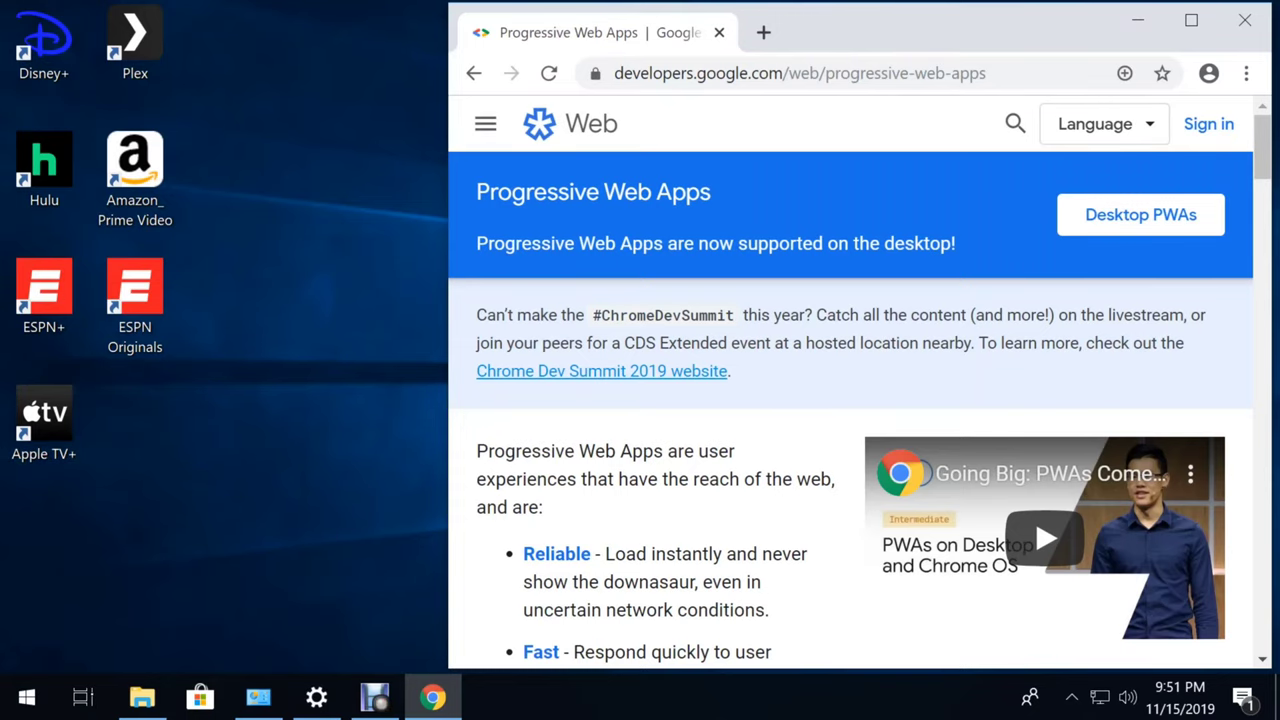
{"action": "scroll", "coordinate": [850, 420], "scroll_direction": "down", "scroll_amount": 3}
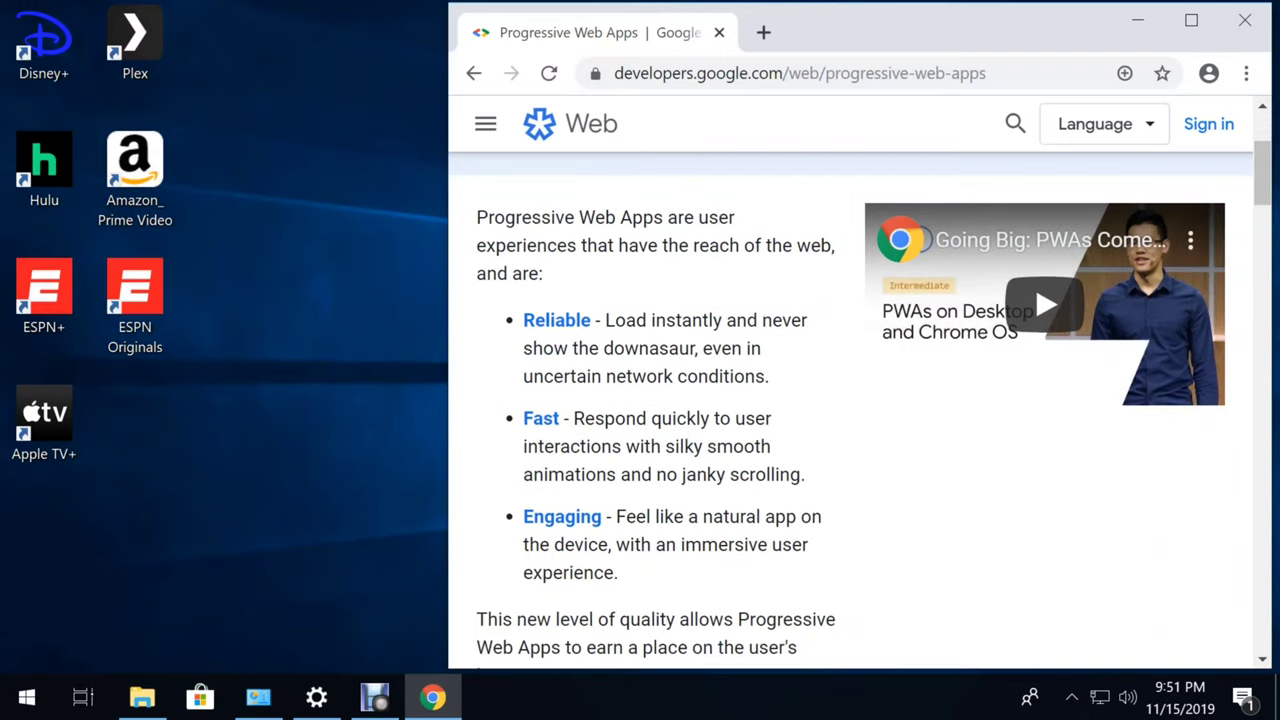
{"action": "scroll", "coordinate": [850, 410], "scroll_direction": "down", "scroll_amount": 1}
{"action": "scroll", "coordinate": [850, 410], "scroll_direction": "up", "scroll_amount": 1}
{"action": "scroll", "coordinate": [850, 410], "scroll_direction": "down", "scroll_amount": 1}
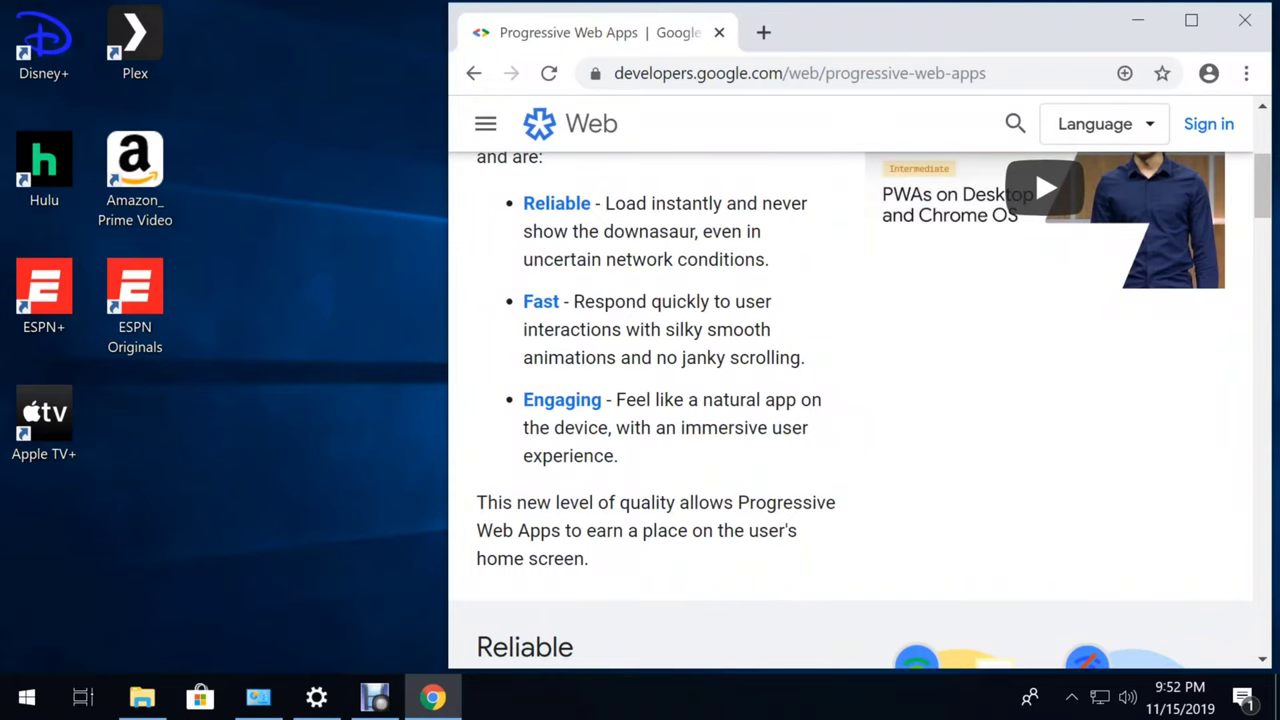
{"action": "scroll", "coordinate": [850, 400], "scroll_direction": "down", "scroll_amount": 2}
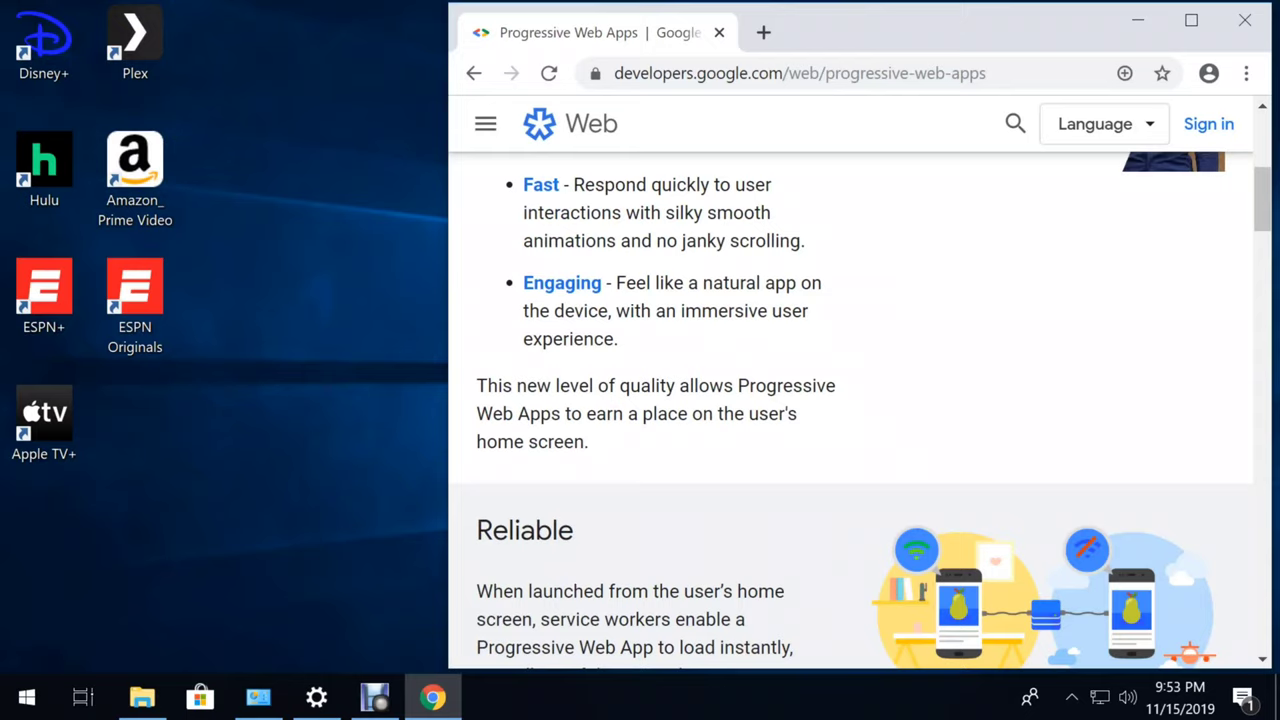
- Launch Apple TV+ from its desktop shortcut and scroll the home page from The Morning Show to SEE
{"action": "left_click", "coordinate": [44, 424]}
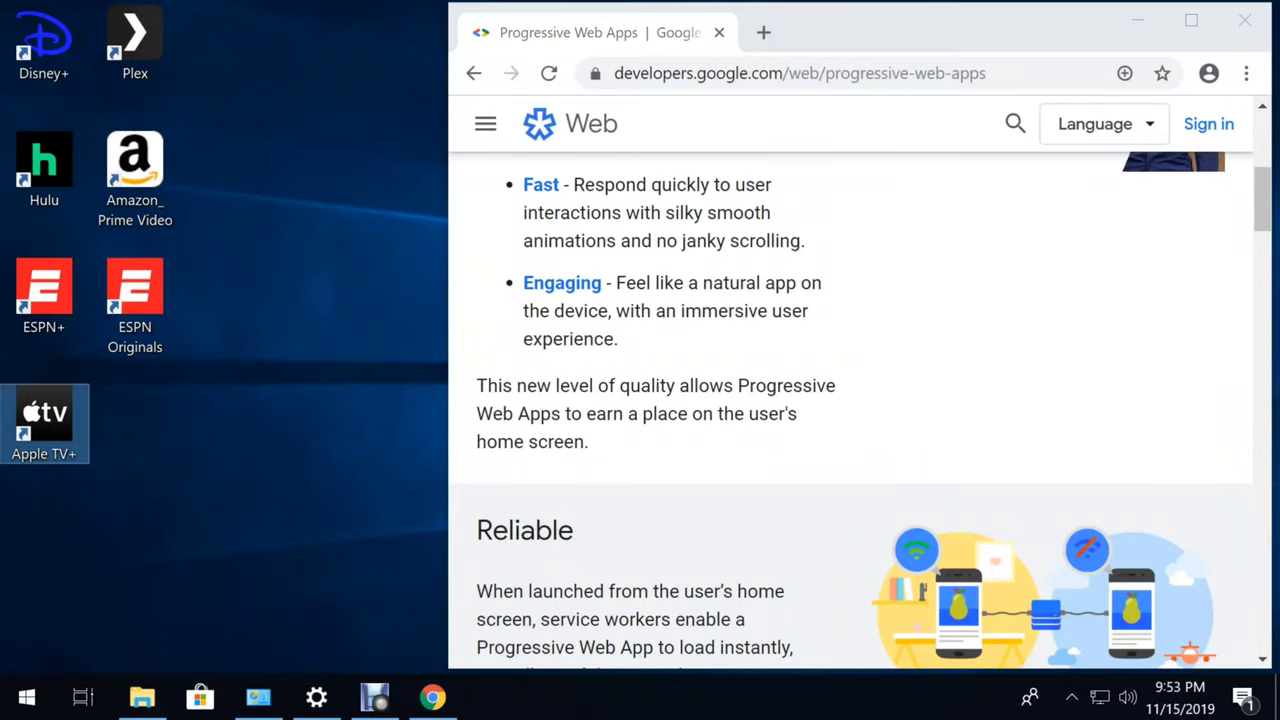
{"action": "double_click", "coordinate": [44, 424]}
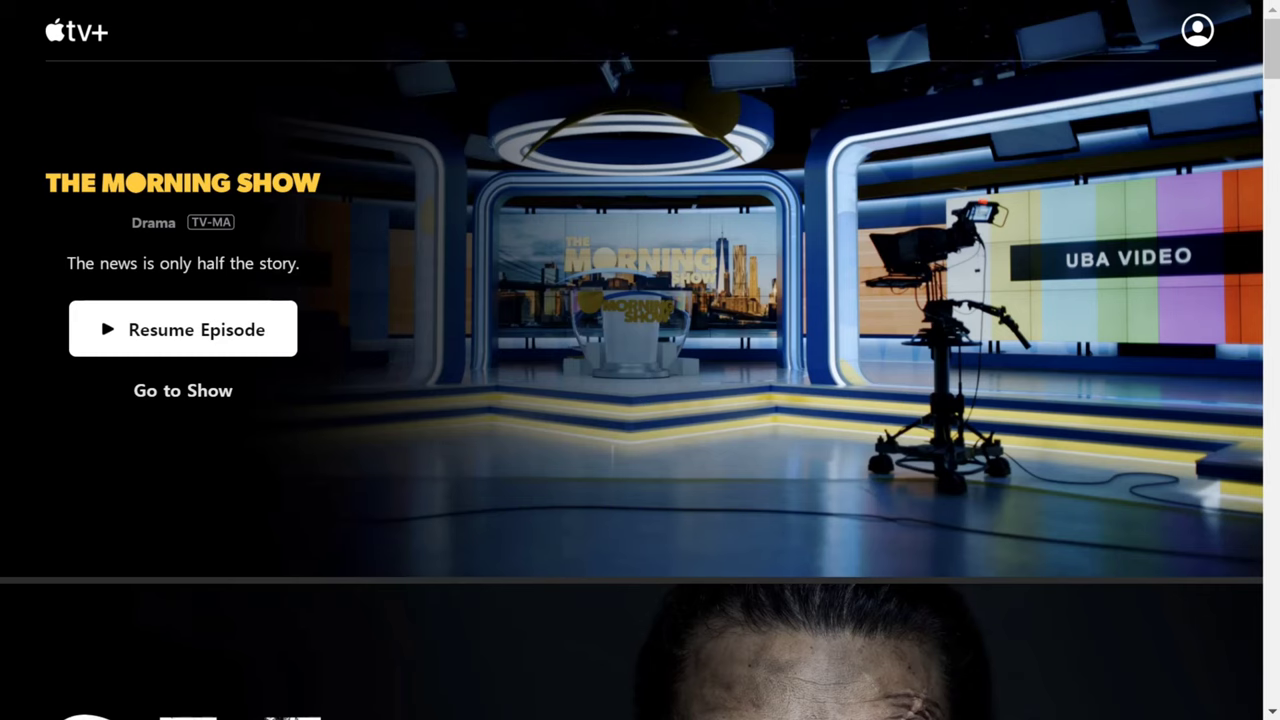
{"action": "scroll", "coordinate": [640, 360], "scroll_direction": "down", "scroll_amount": 3}
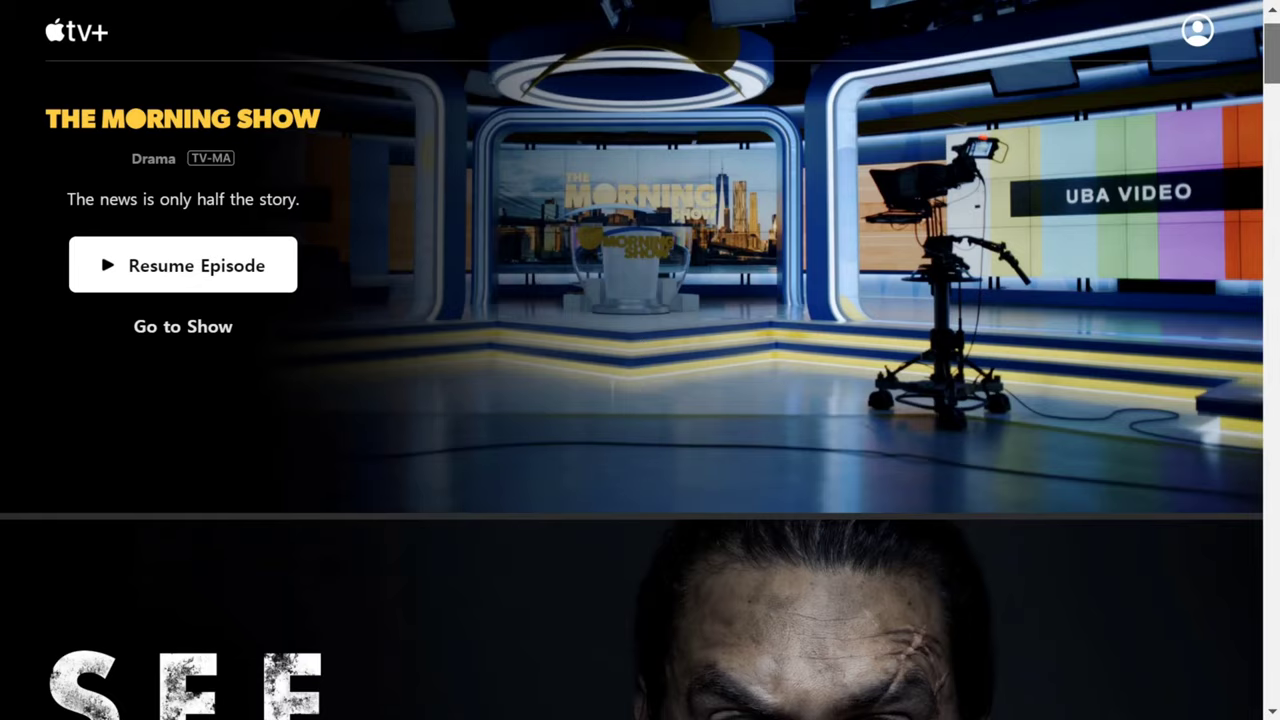
{"action": "scroll", "coordinate": [640, 360], "scroll_direction": "up", "scroll_amount": 3}
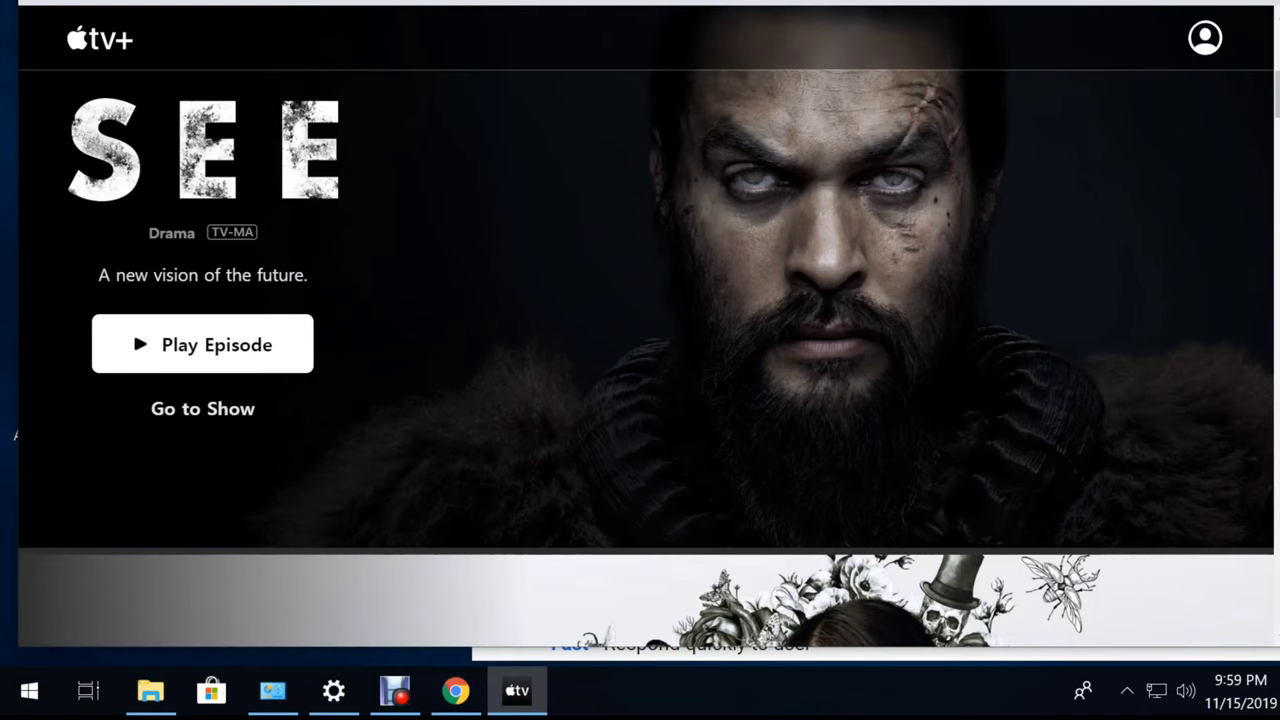
- Close the Apple TV+ window, then close Chrome with Alt+F4
{"action": "left_click", "coordinate": [1259, 2]}
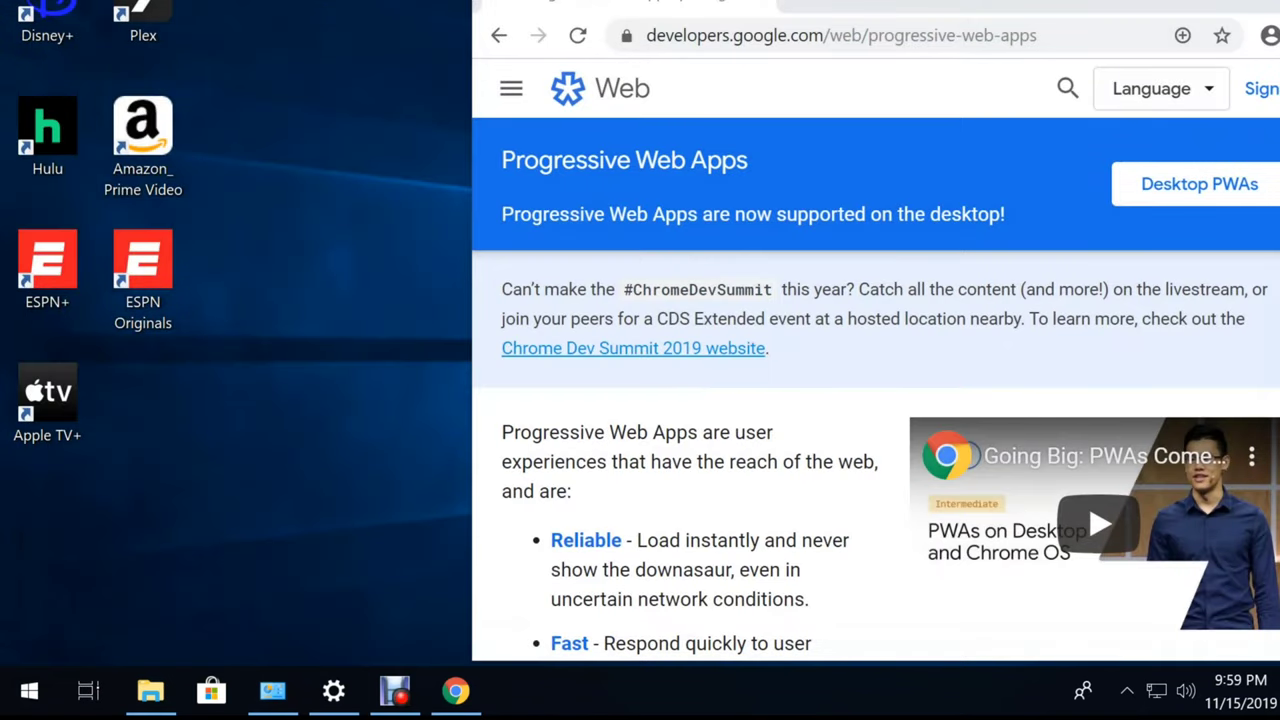
{"action": "key", "text": "alt+F4"}
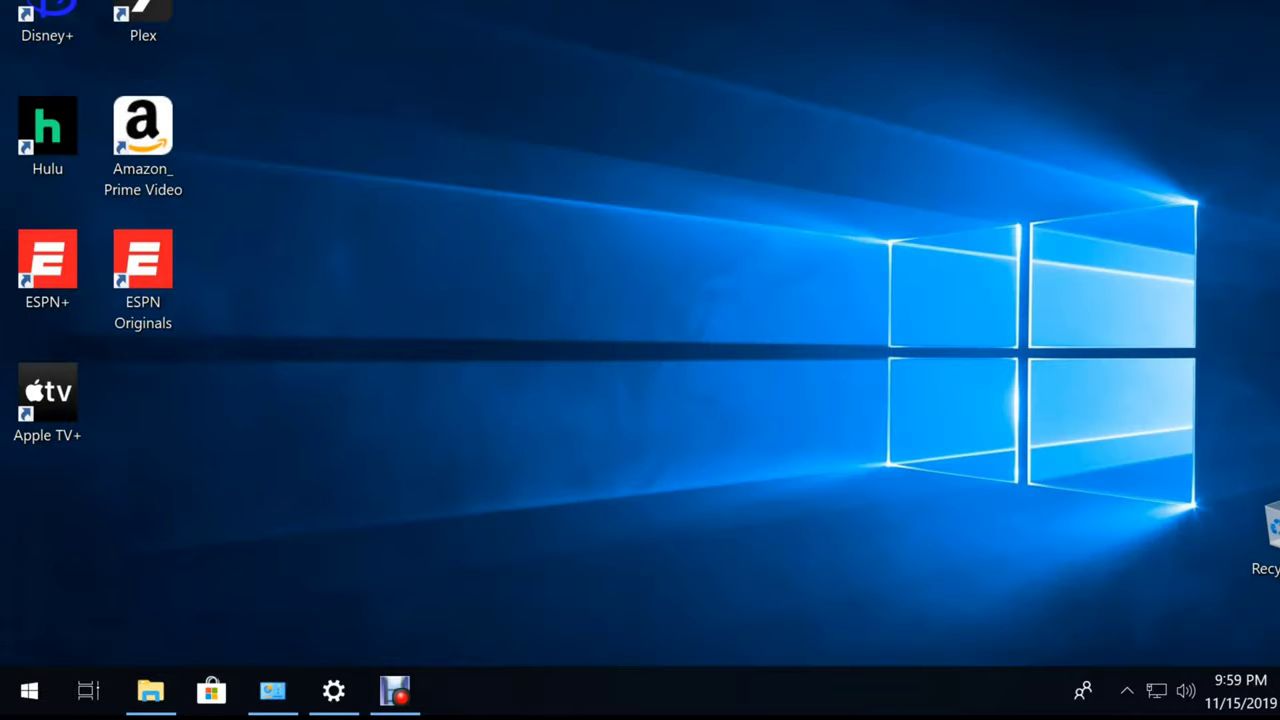
- Restore the Debut Video Capture window from the taskbar
{"action": "left_click", "coordinate": [395, 690]}
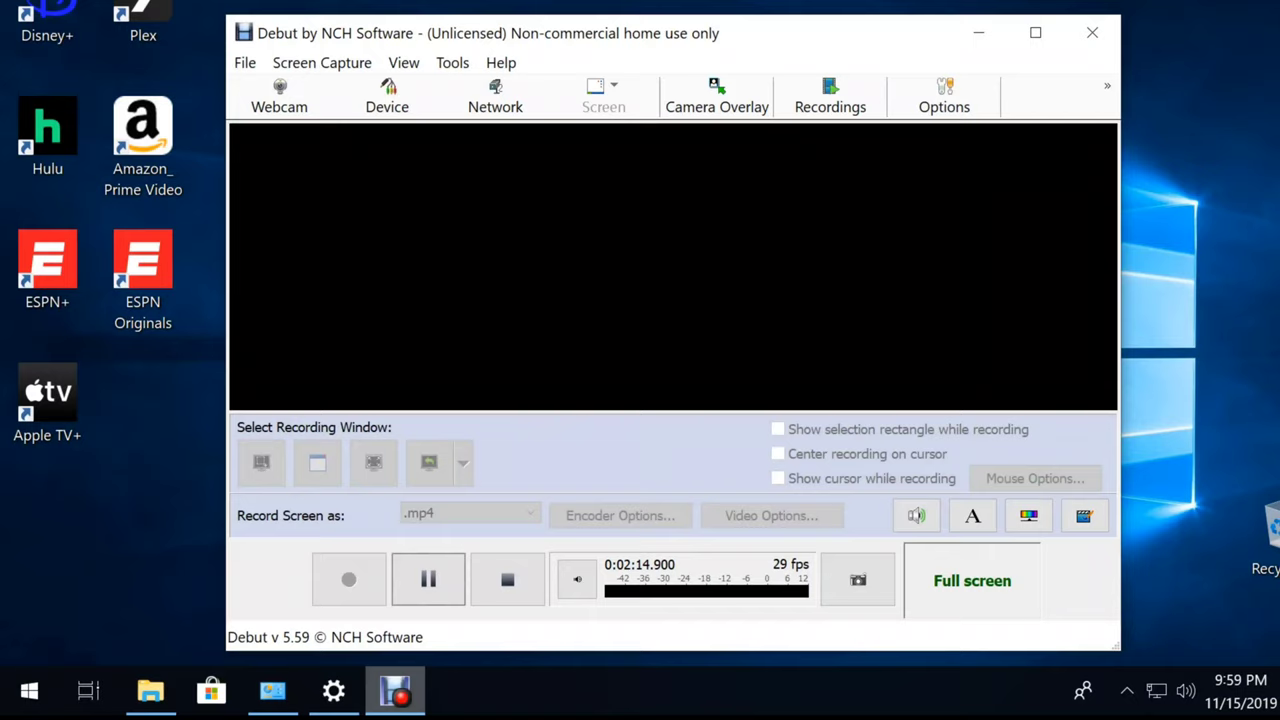